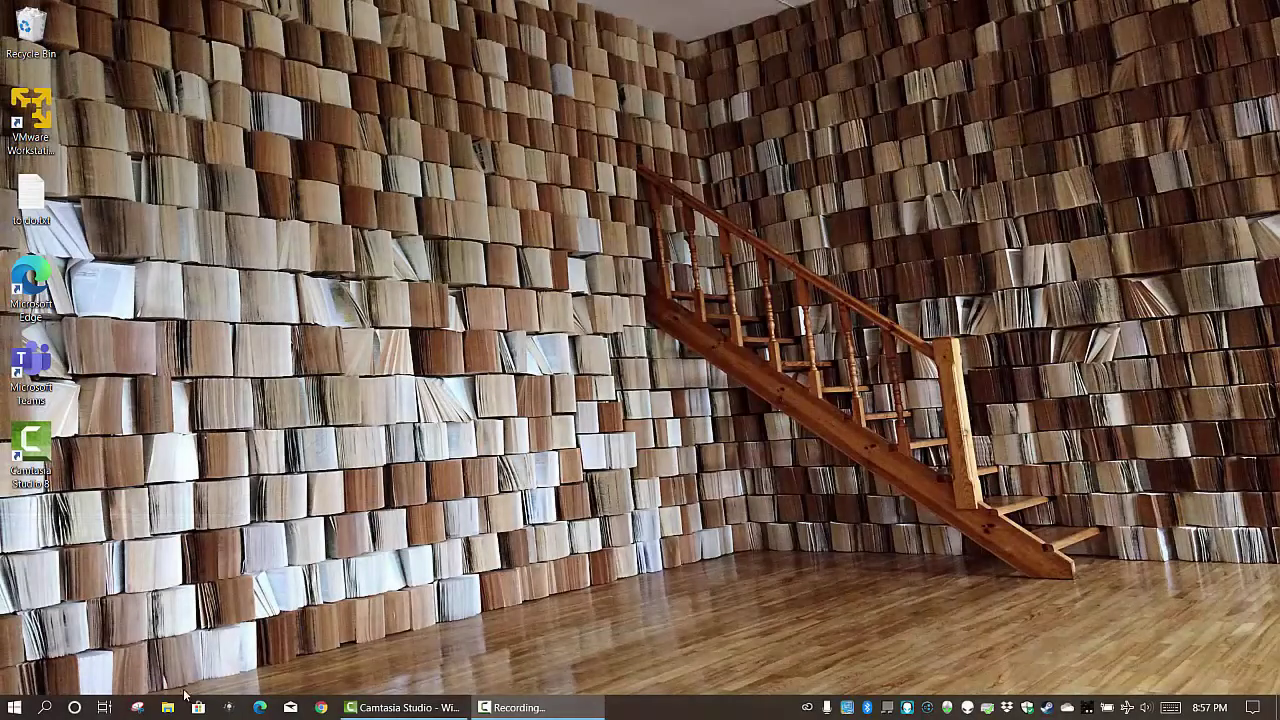
Step: Open OneDrive > Pearson > CCNA 2020 > CE Review and select the first chapter document
click(168, 707)
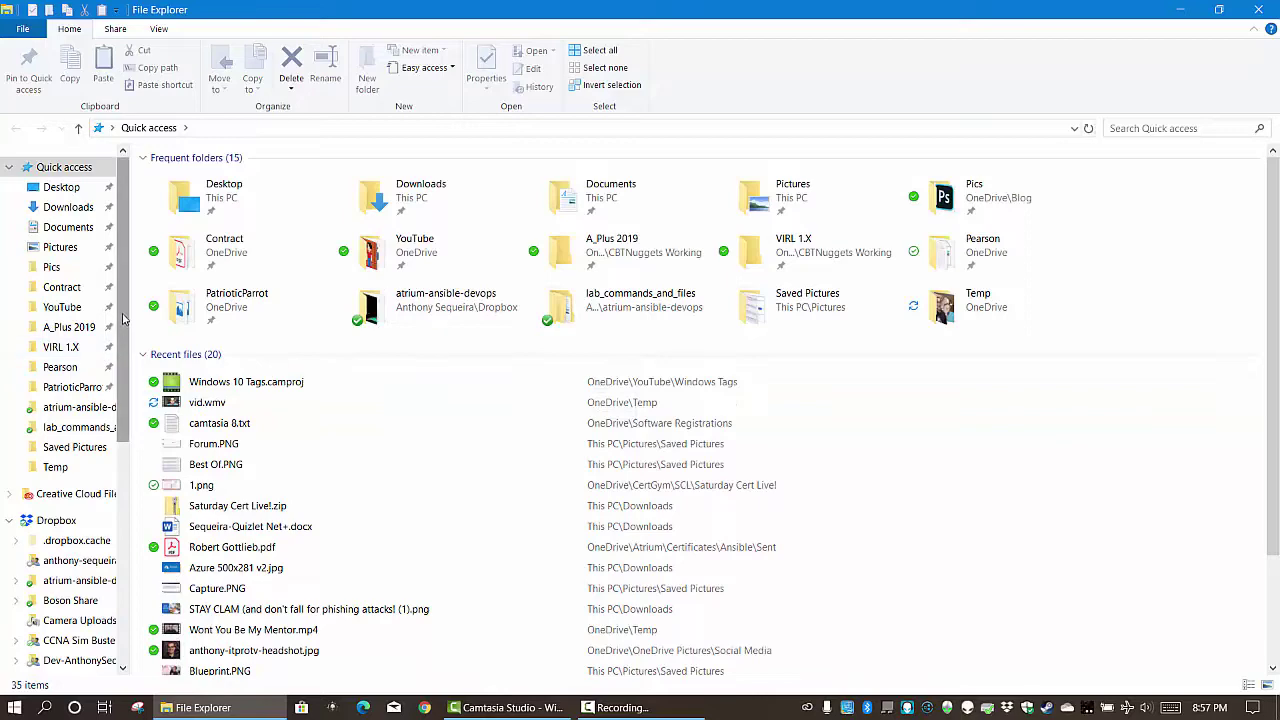
drag(123, 320, 123, 552)
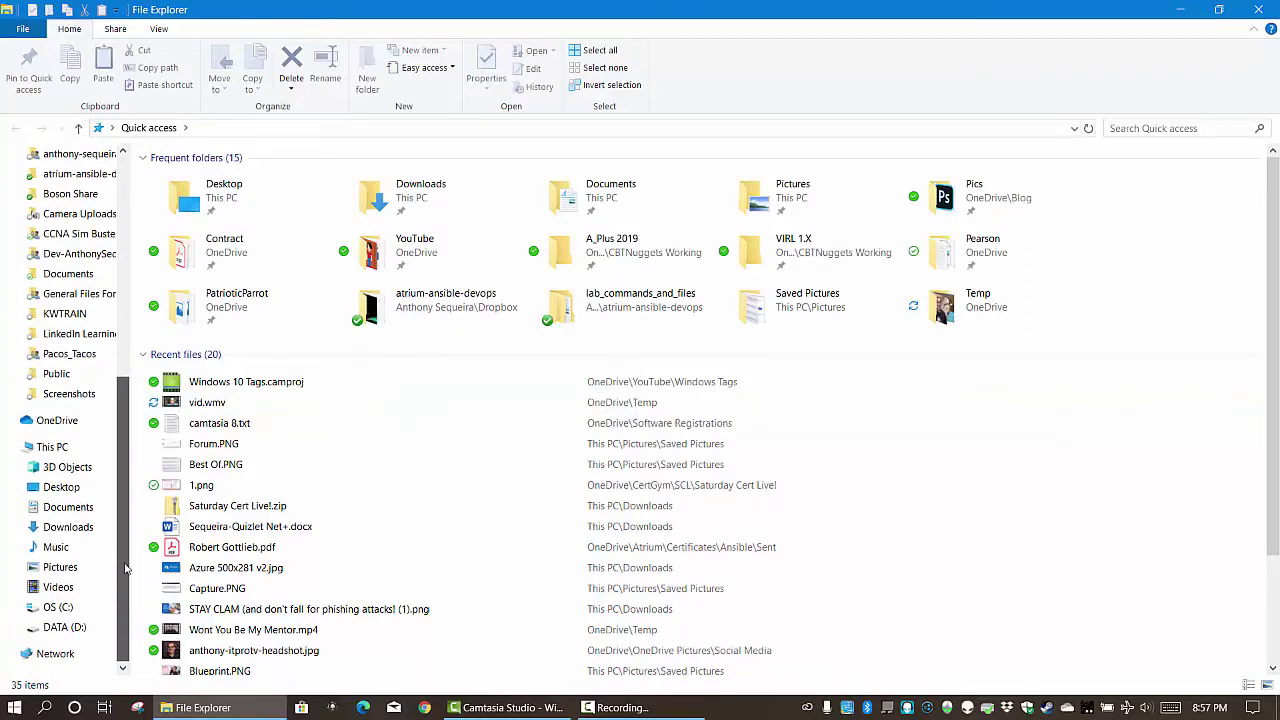
click(57, 420)
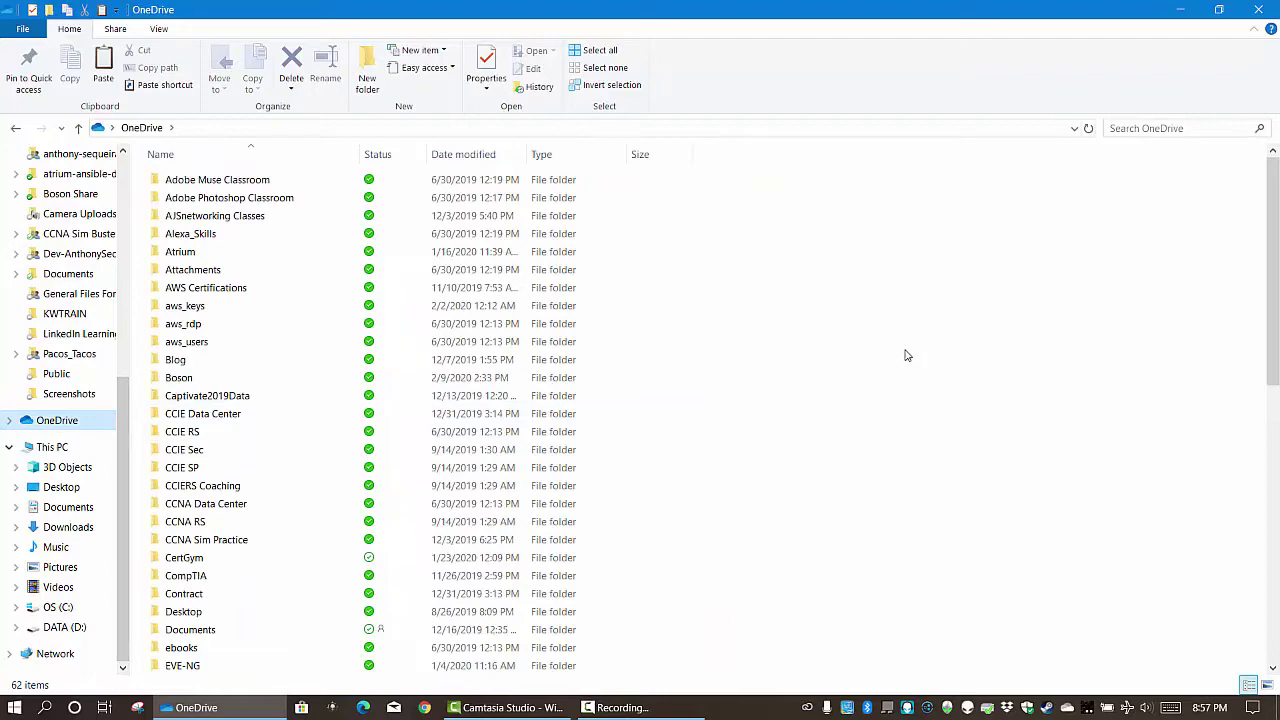
scroll(903, 354, down, 9)
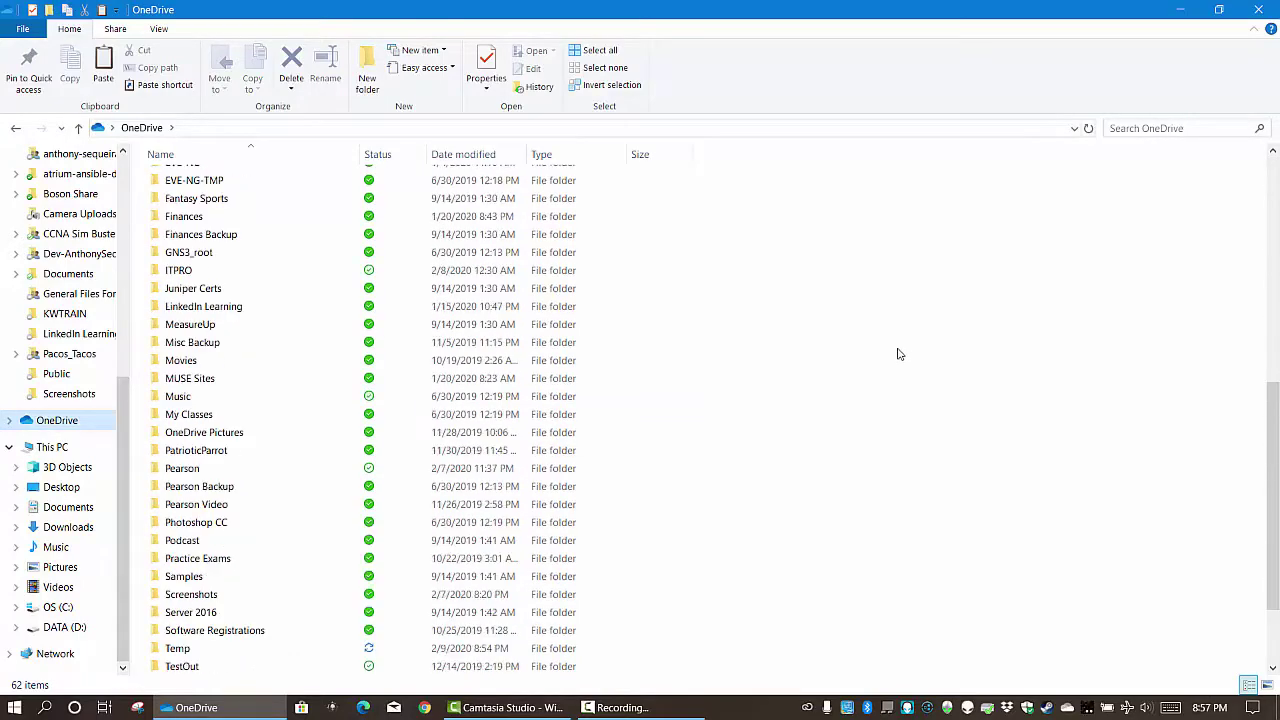
double_click(174, 470)
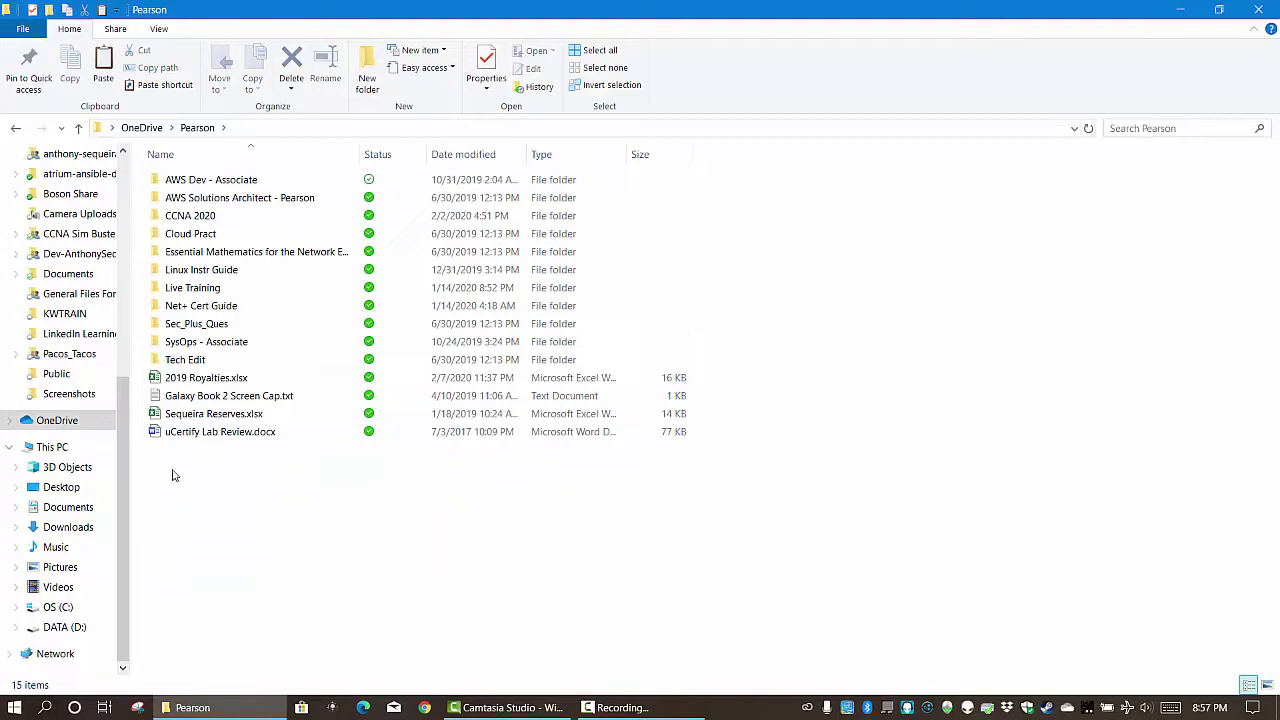
double_click(195, 220)
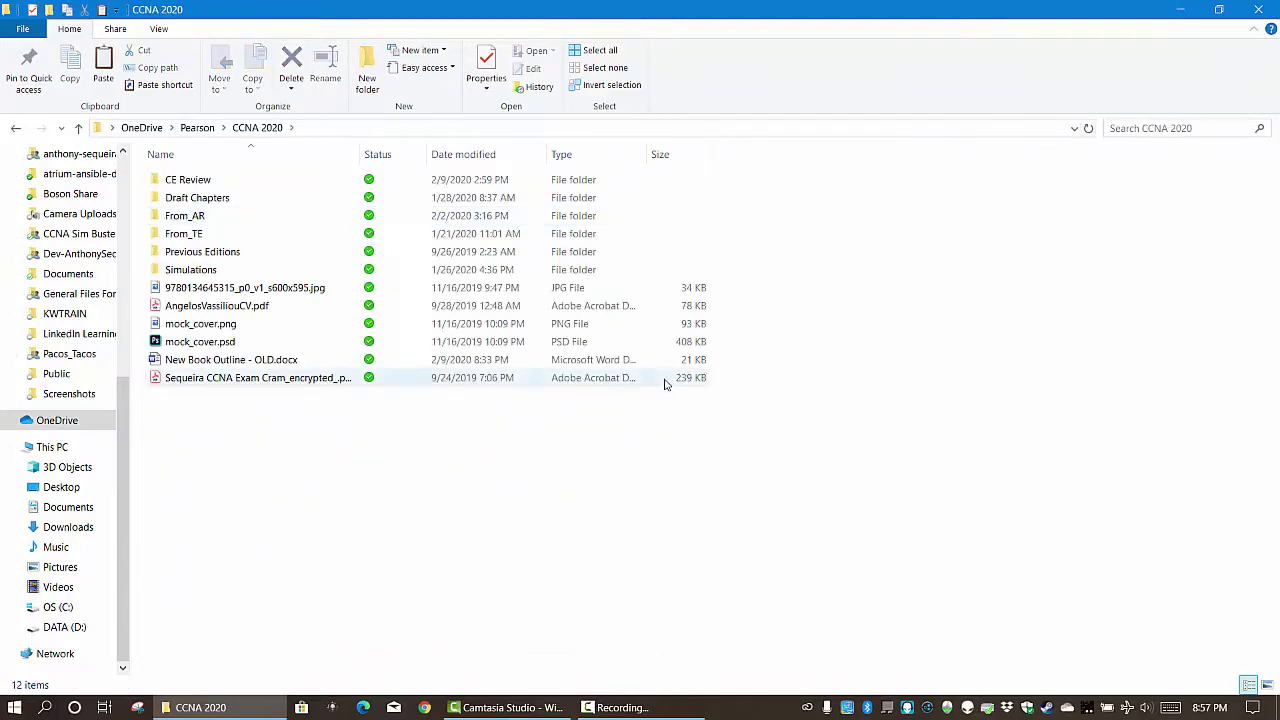
double_click(181, 182)
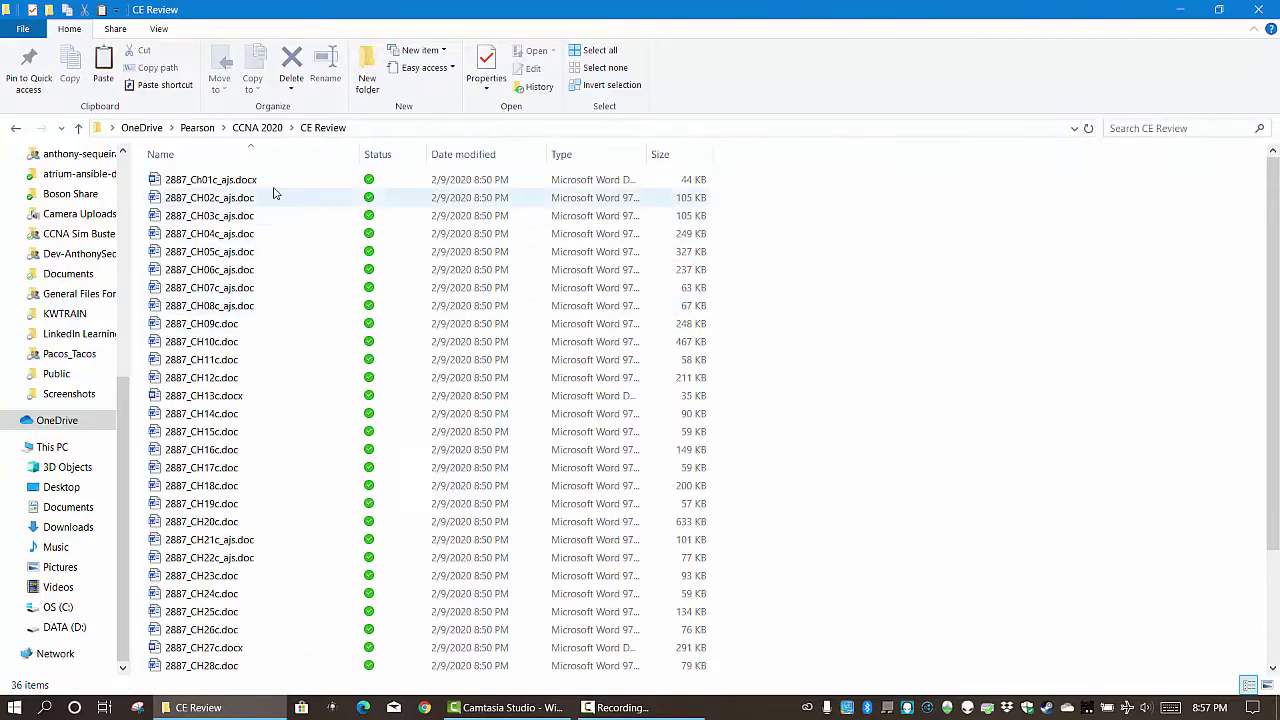
click(262, 182)
Step: Select all 36 chapter documents and set their Tags property to CCNA in Properties > Details
key(ctrl+a)
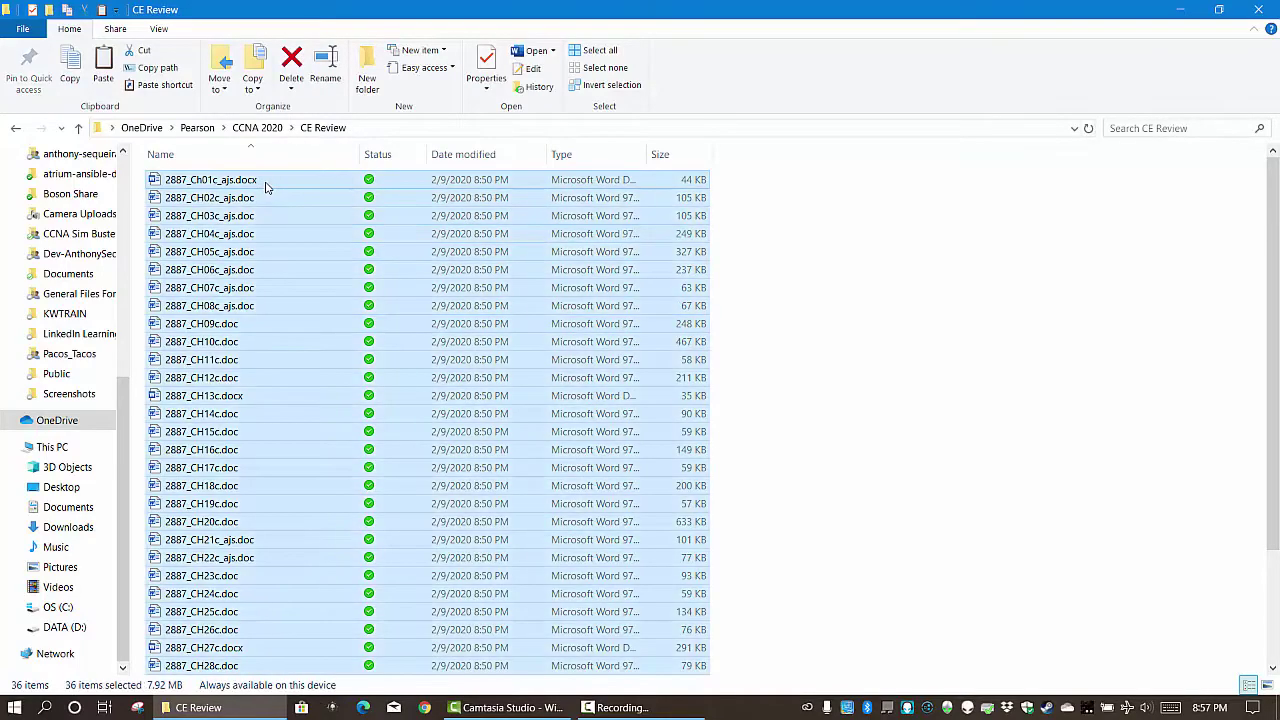
right_click(340, 316)
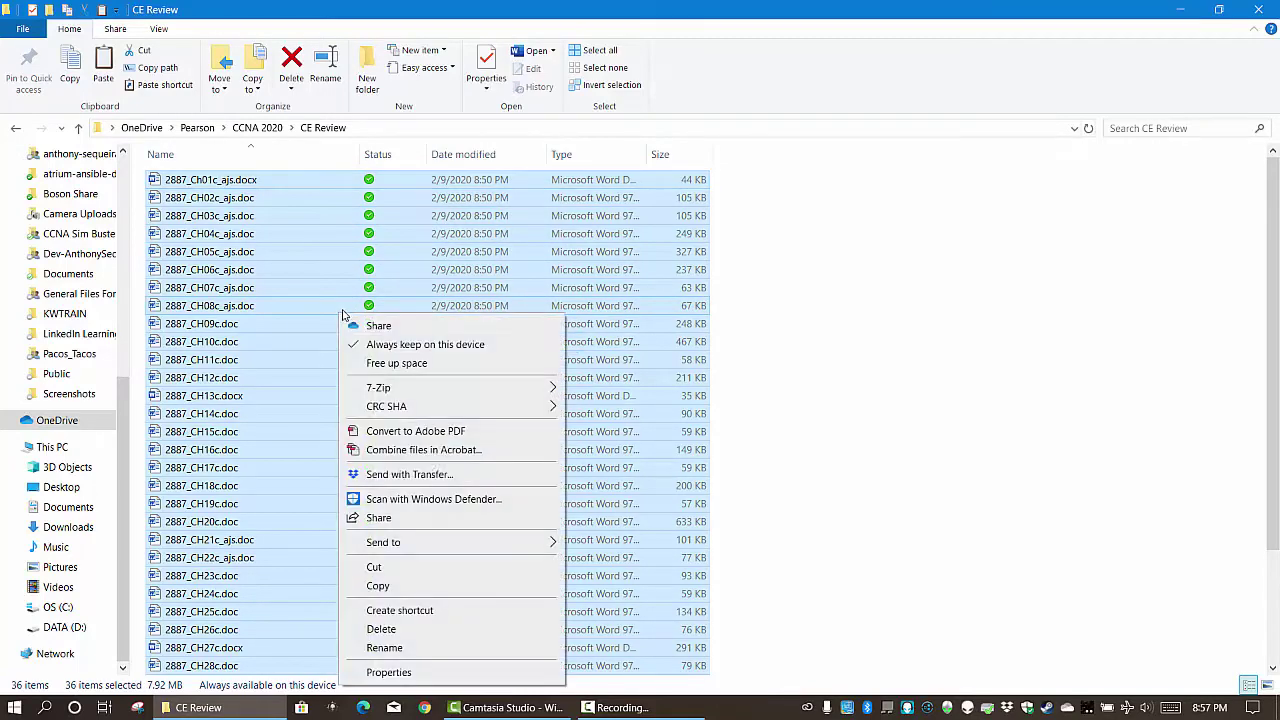
click(453, 671)
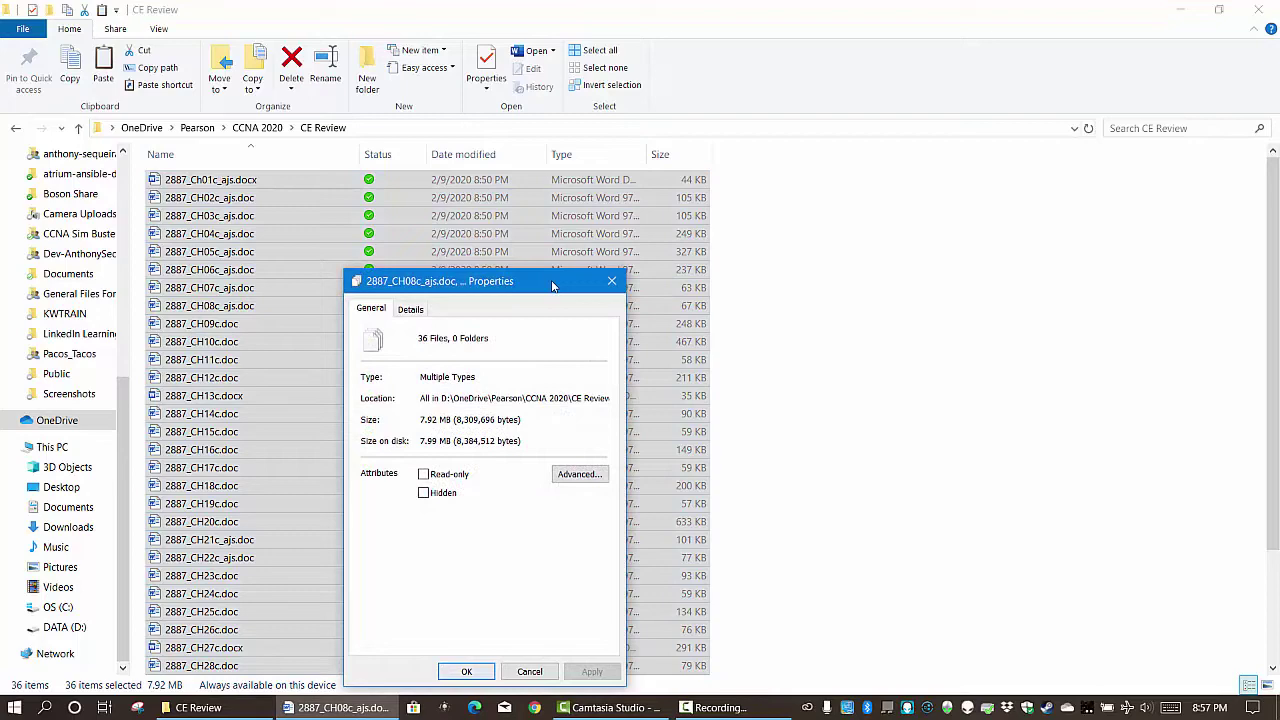
drag(521, 291, 603, 172)
click(494, 191)
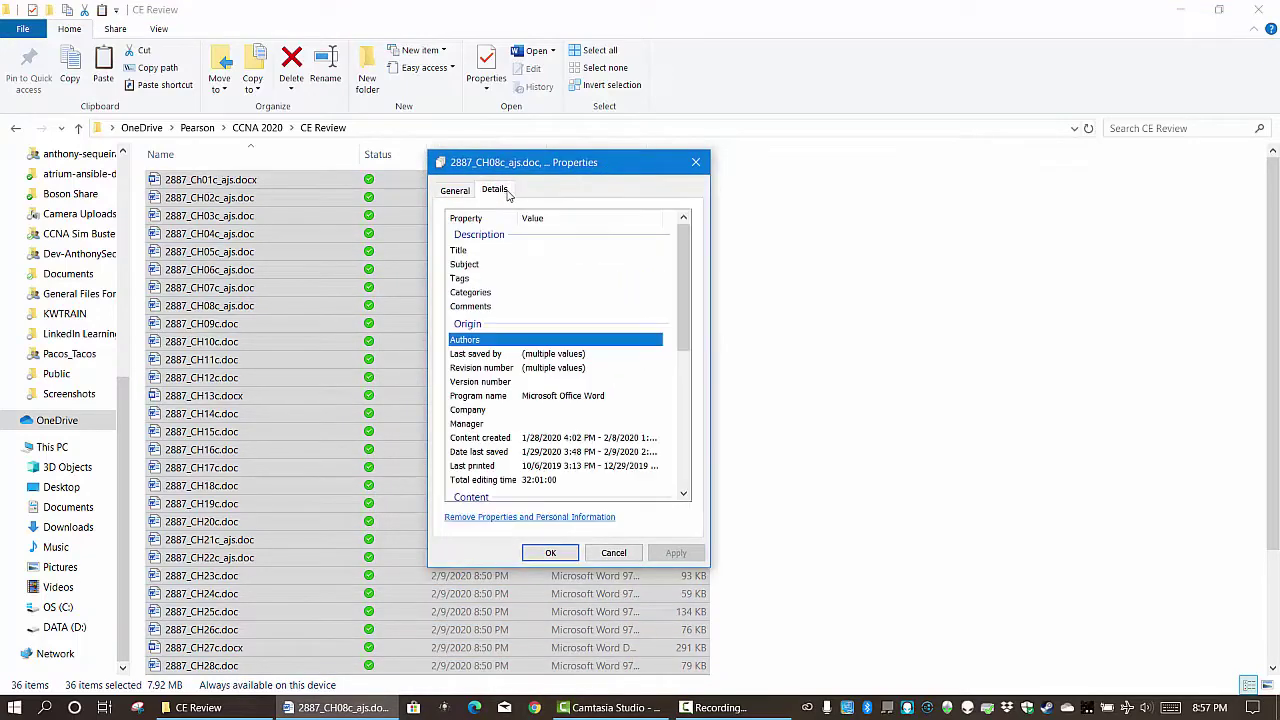
click(488, 280)
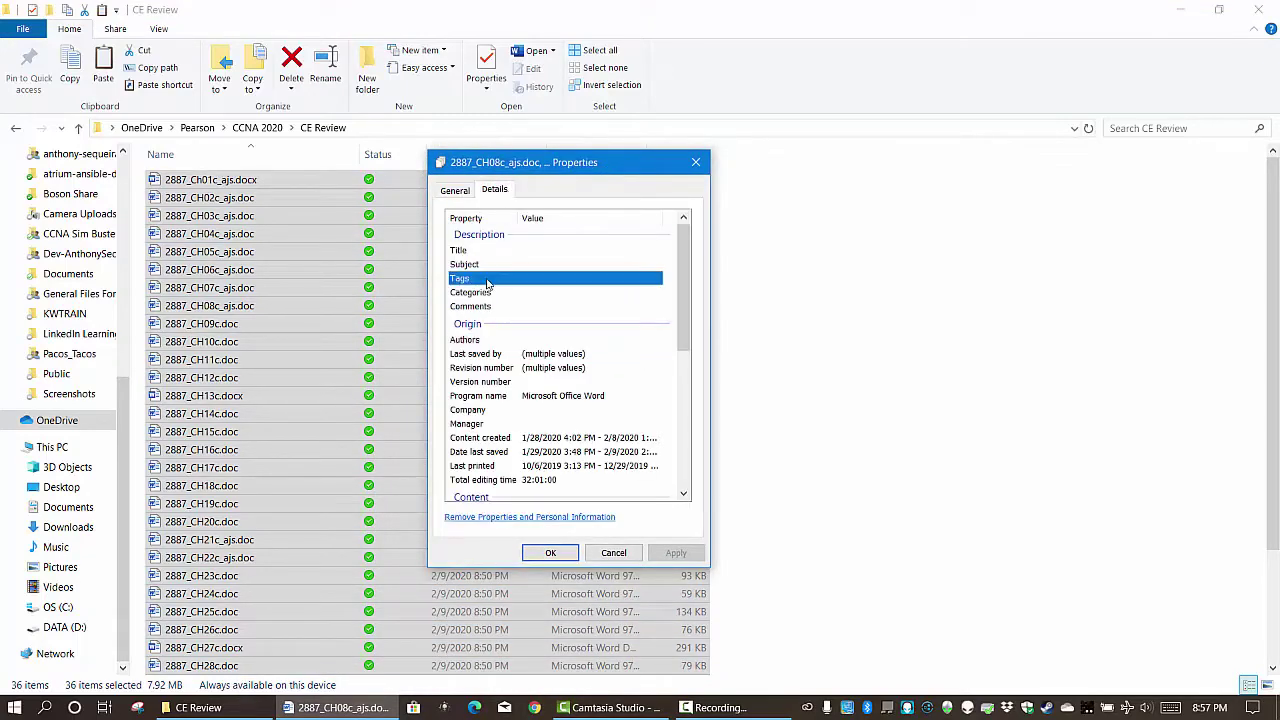
click(540, 278)
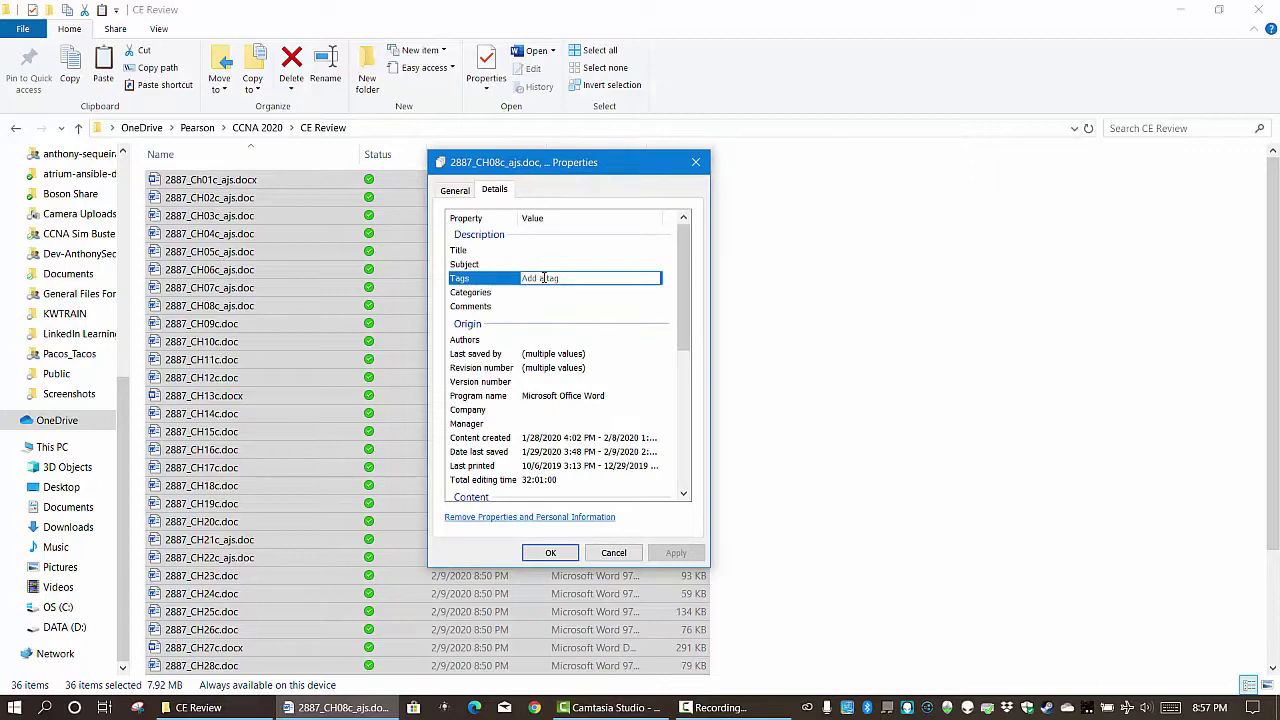
text(CCNA;)
click(553, 554)
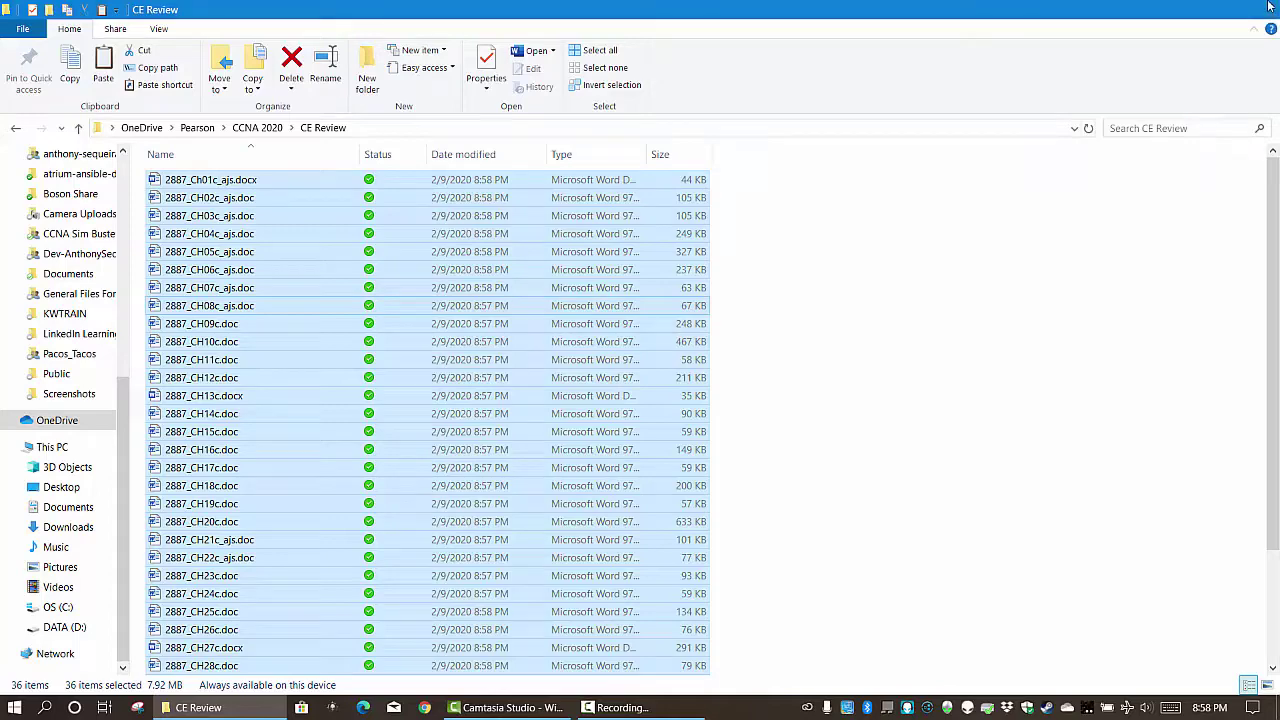
Step: Close the CE Review window and reopen File Explorer on the OneDrive folder
click(1260, 9)
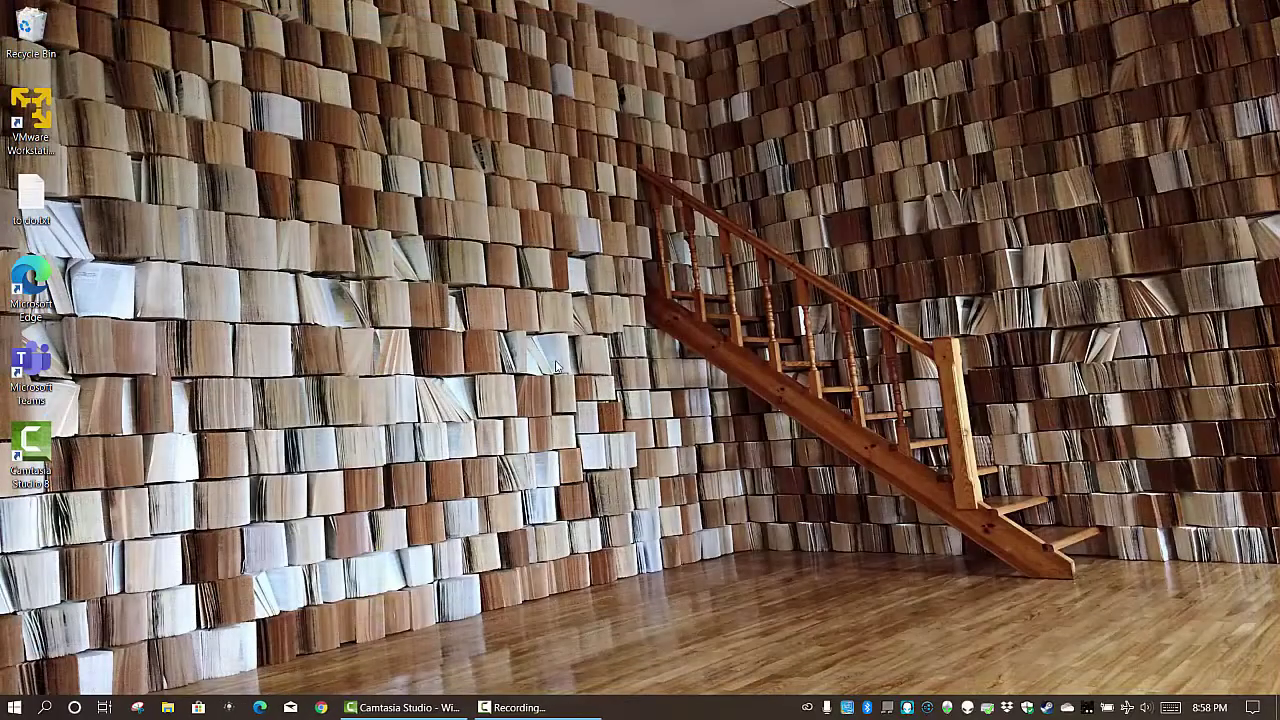
click(170, 708)
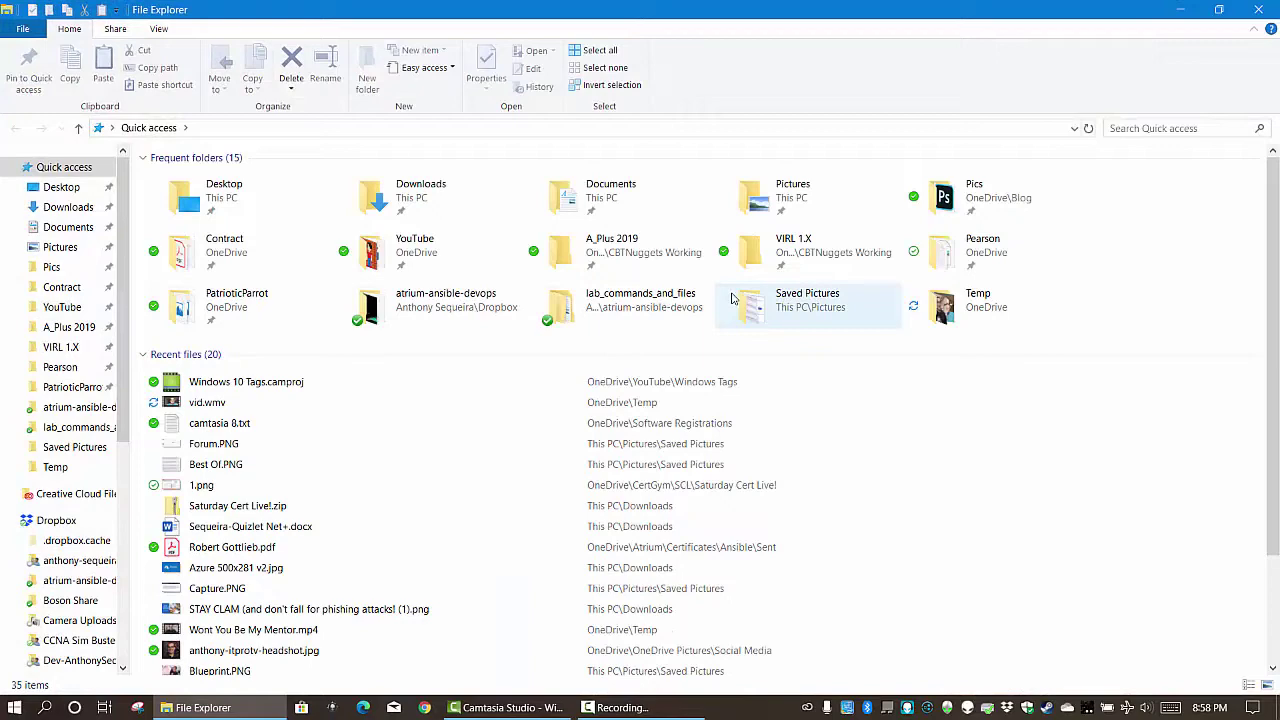
scroll(66, 265, down, 3)
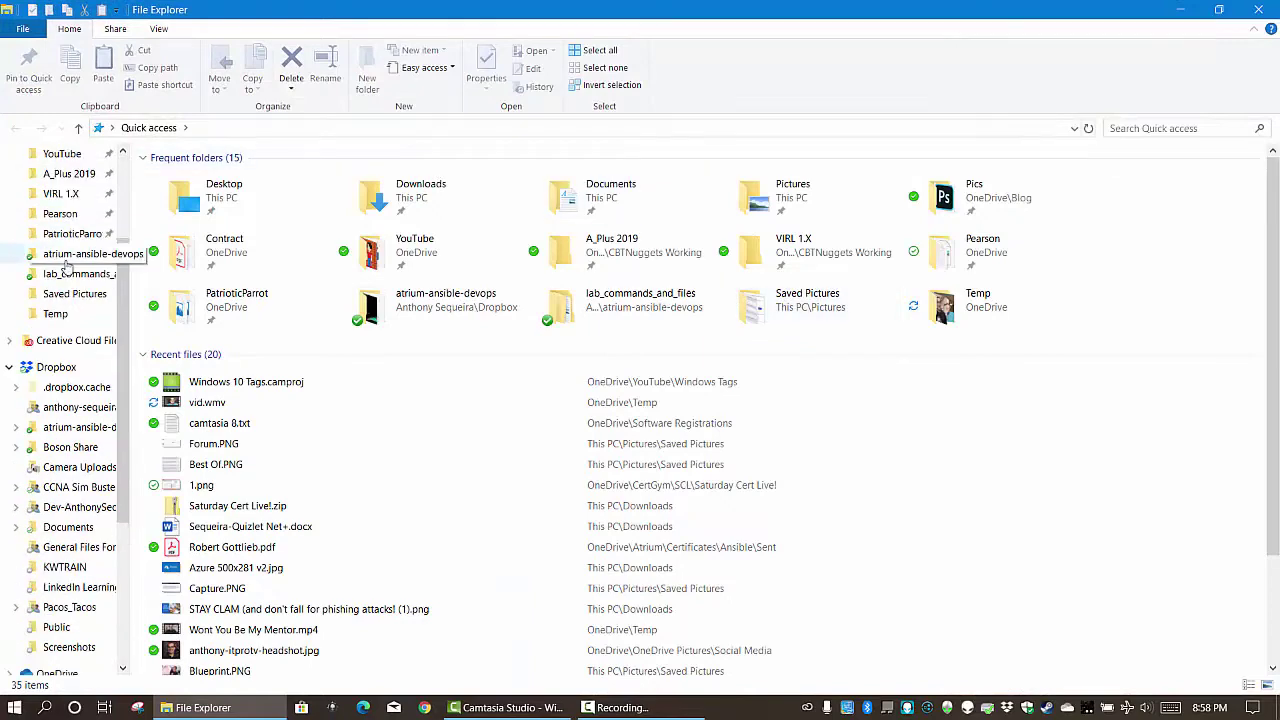
scroll(66, 265, down, 3)
click(57, 466)
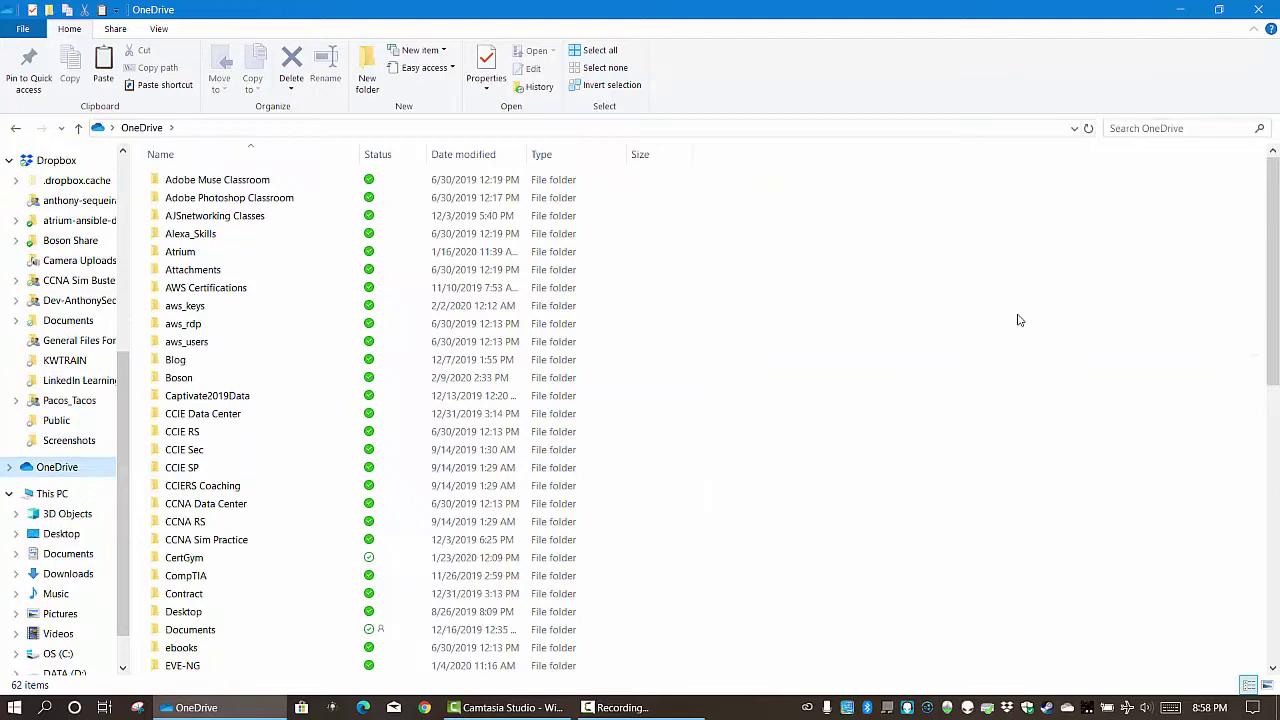
Step: Start a OneDrive search filtered to Kind Document with a Tags property filter
click(1138, 129)
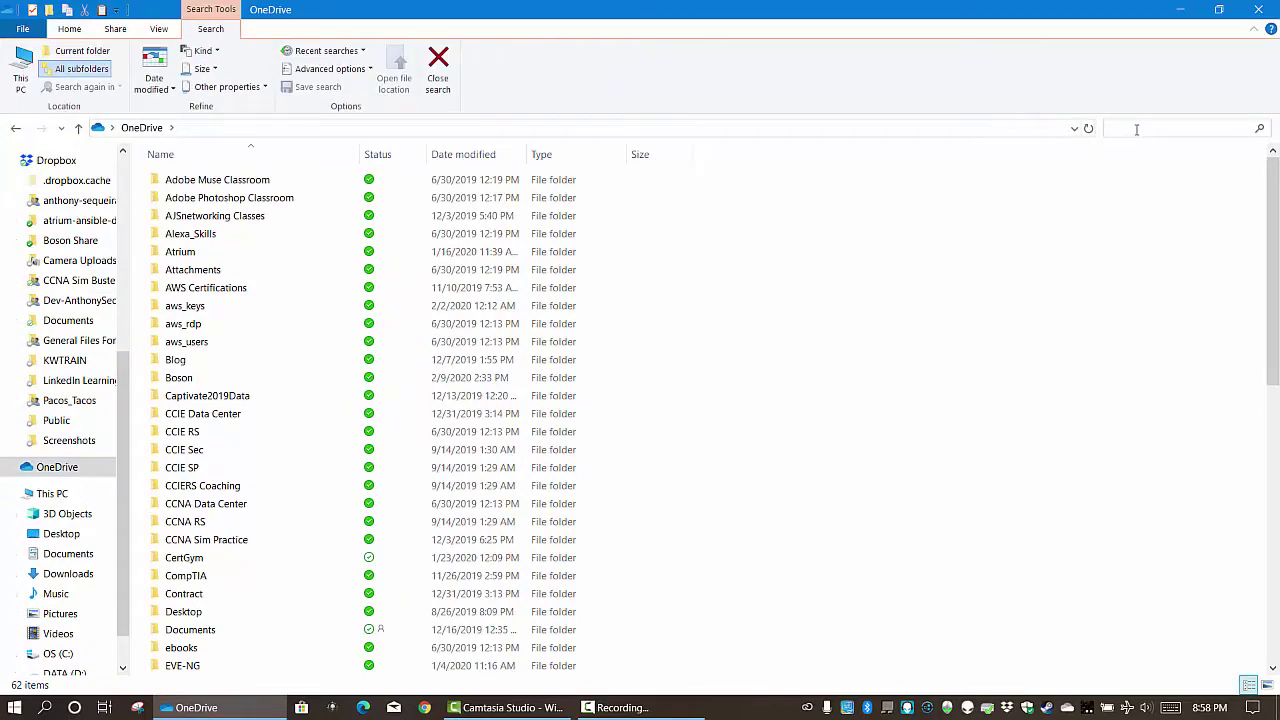
click(217, 52)
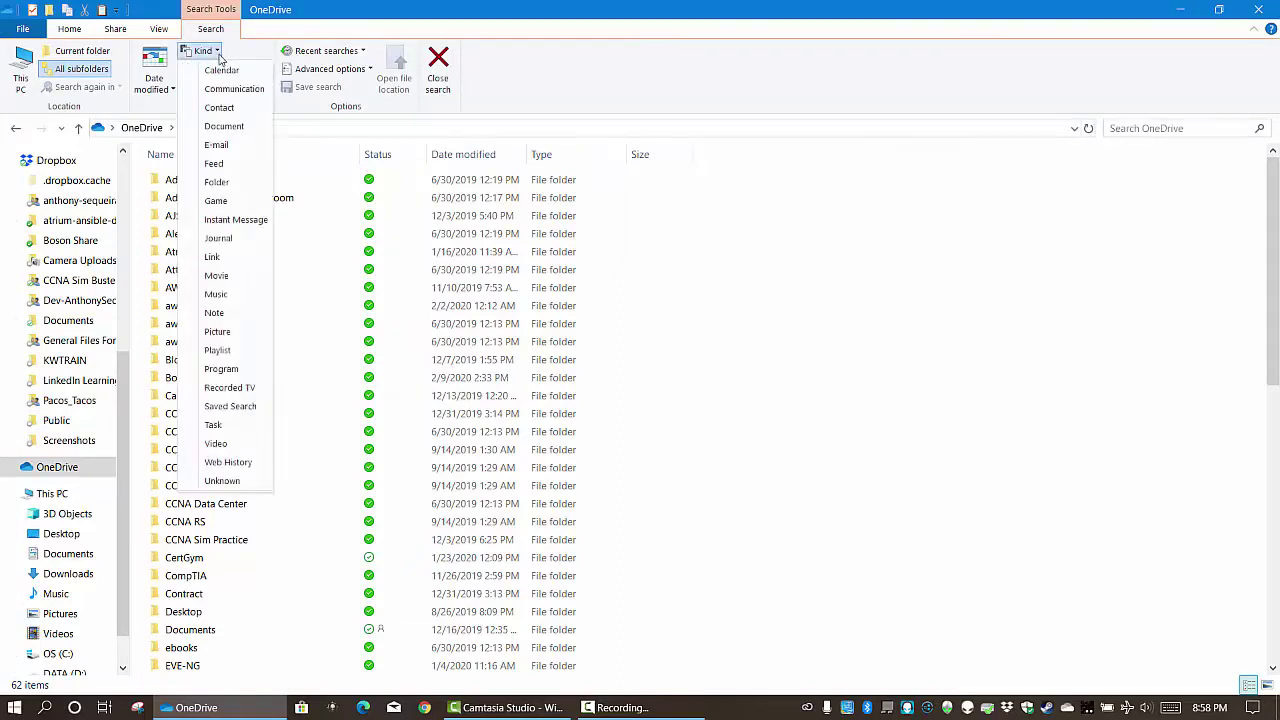
click(228, 126)
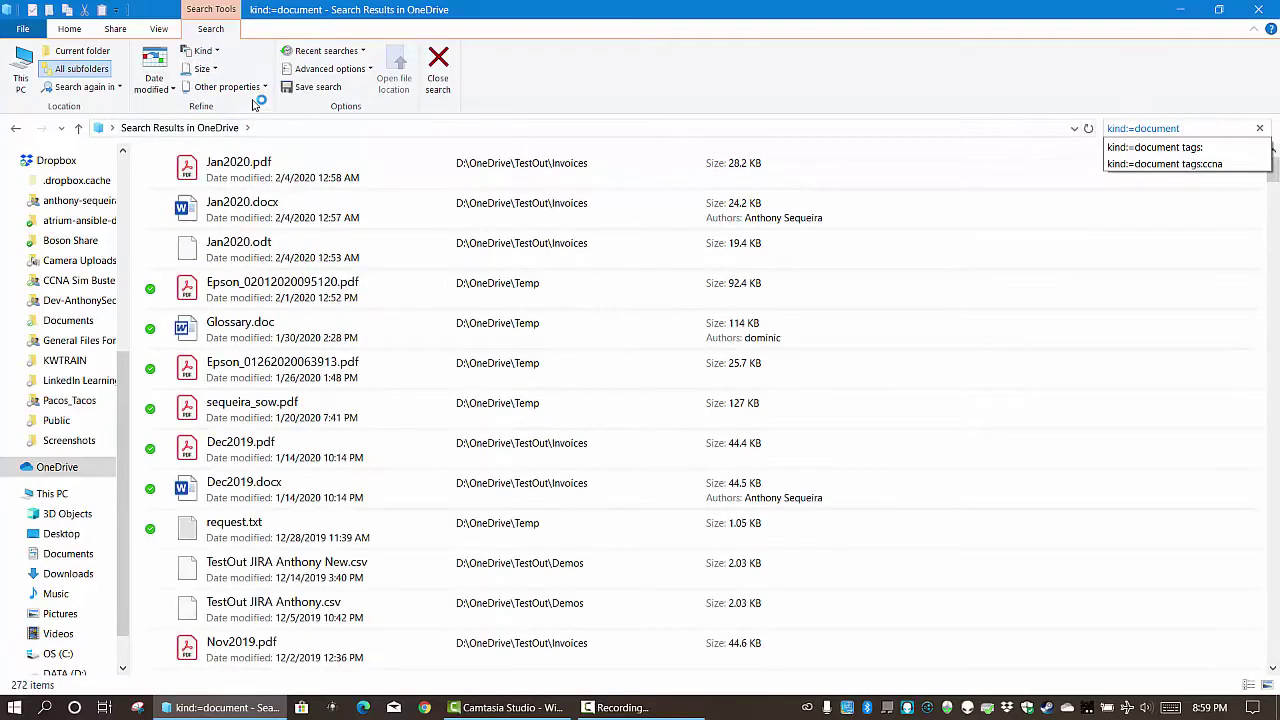
click(228, 87)
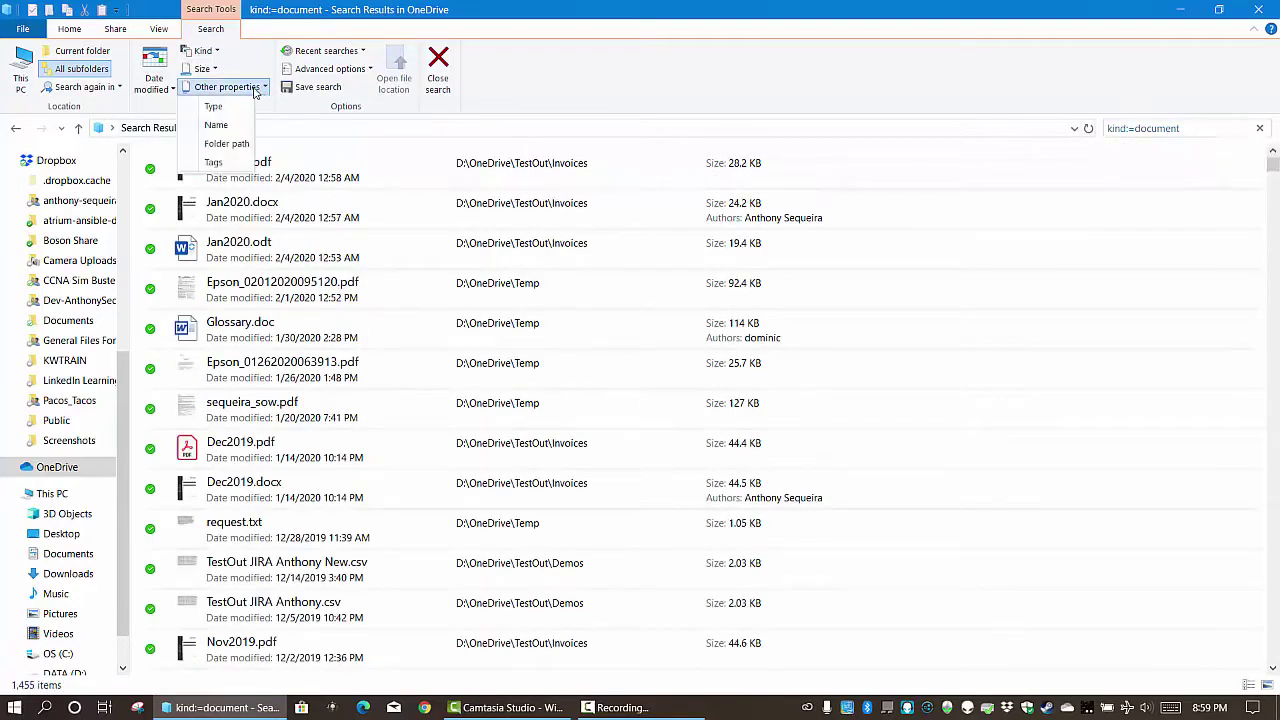
click(214, 163)
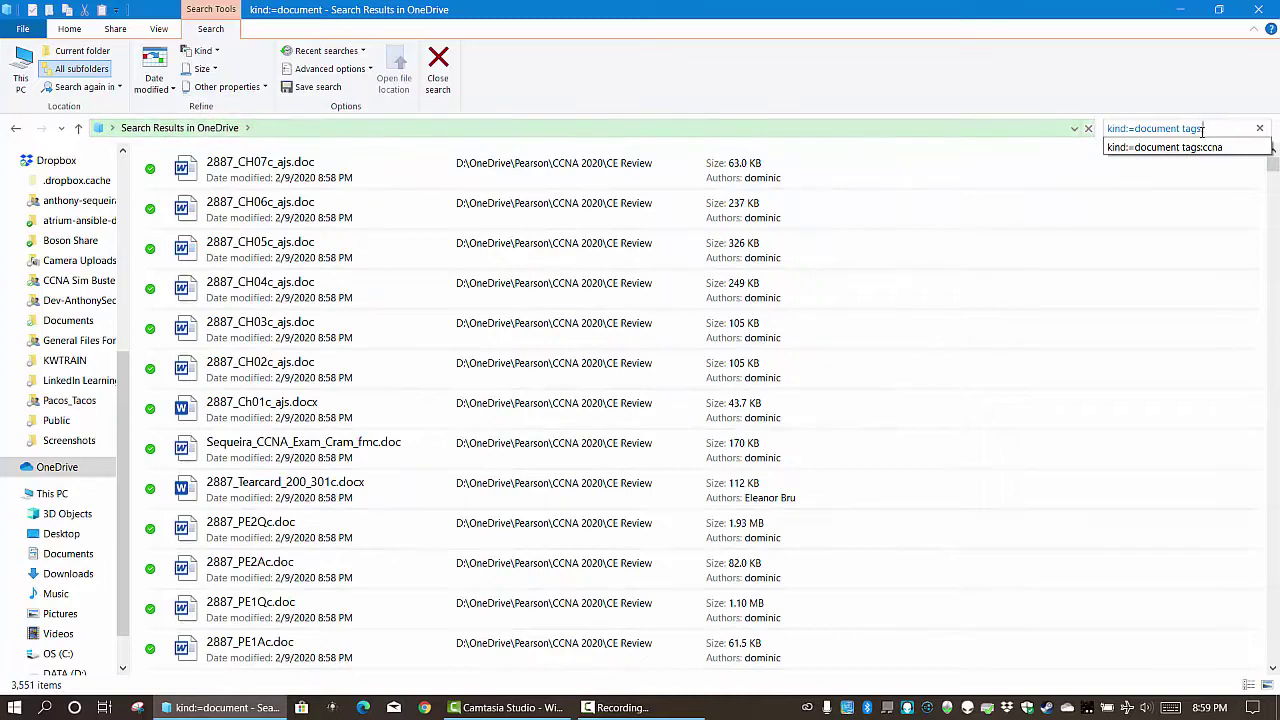
Step: Enter ccna as the tag, fixing typos so the query reads kind:=document tags:ccna
text(cdcfna)
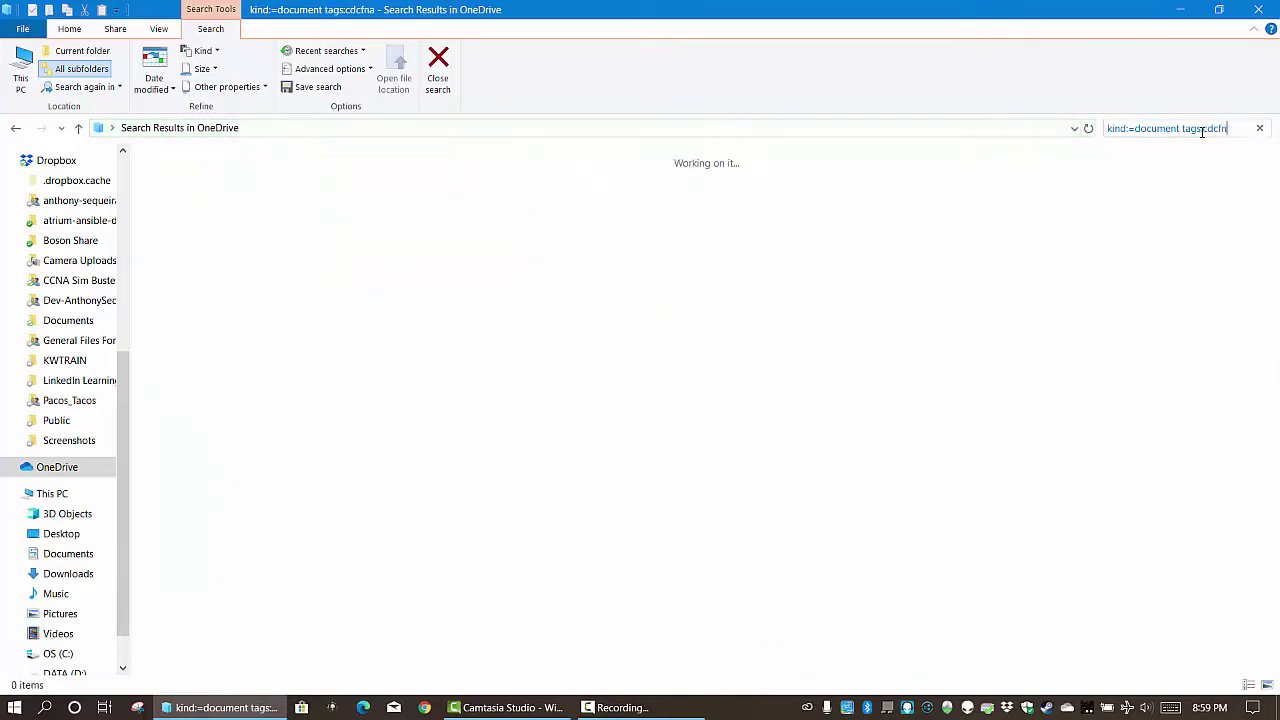
key(BackSpace)
key(BackSpace)
key(BackSpace)
key(BackSpace)
key(BackSpace)
text(cn)
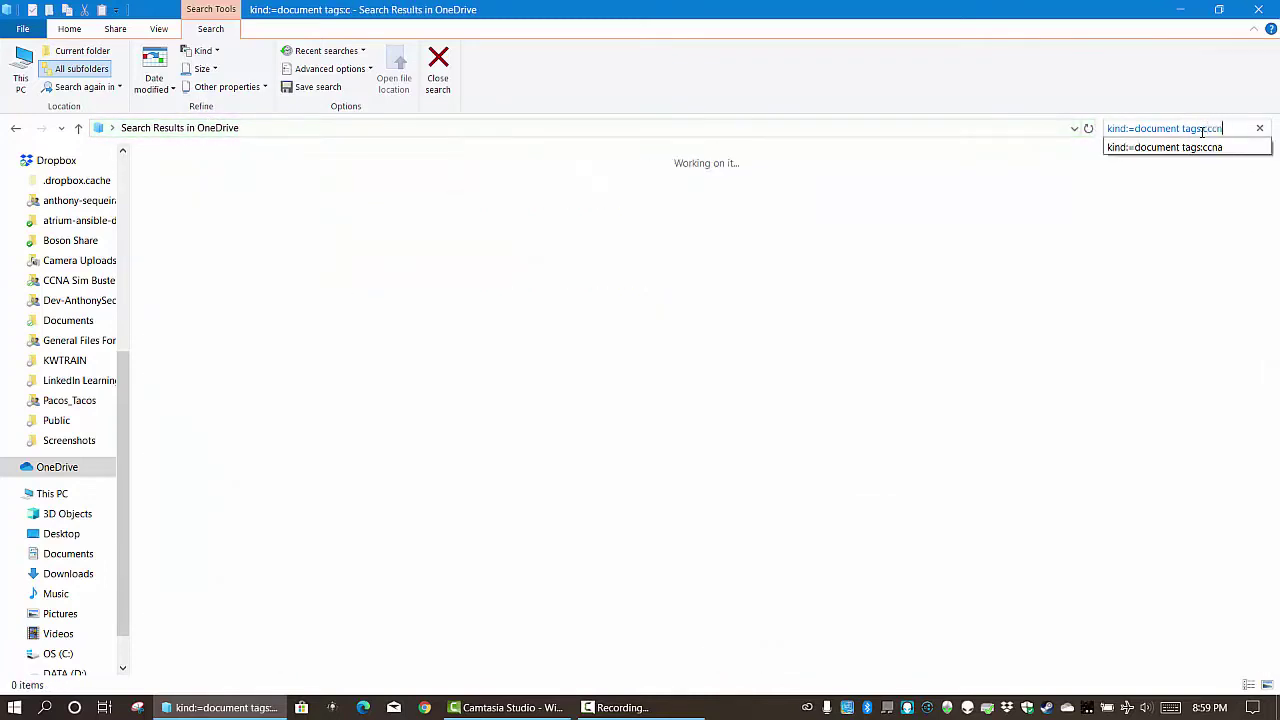
text(a)
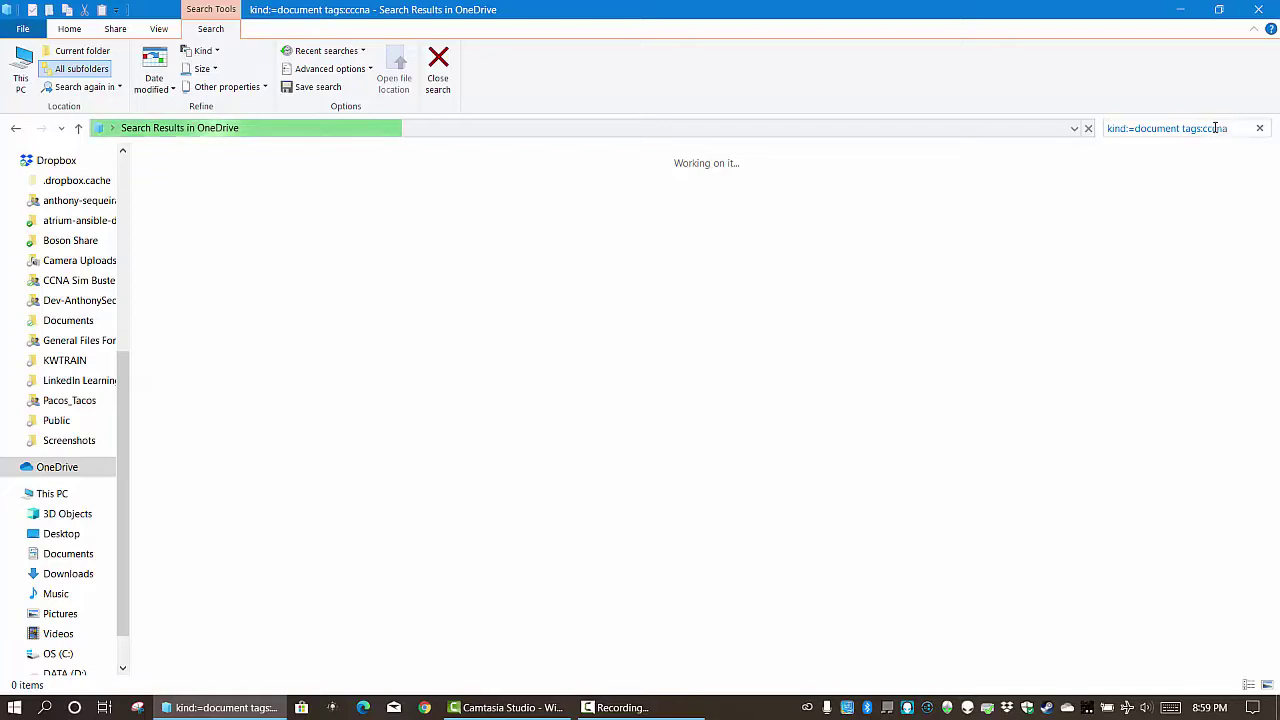
click(1207, 128)
key(BackSpace)
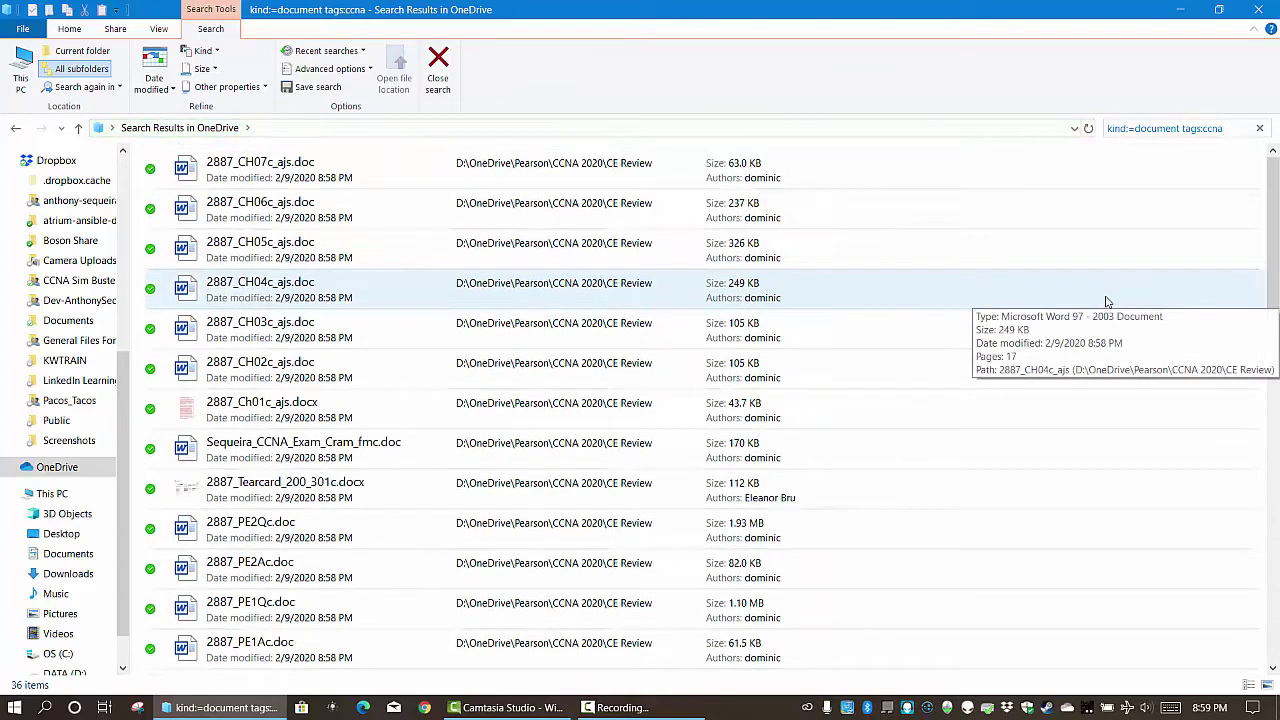
Step: Save the search to the Desktop as kind=document tagsccna and close the window
click(322, 90)
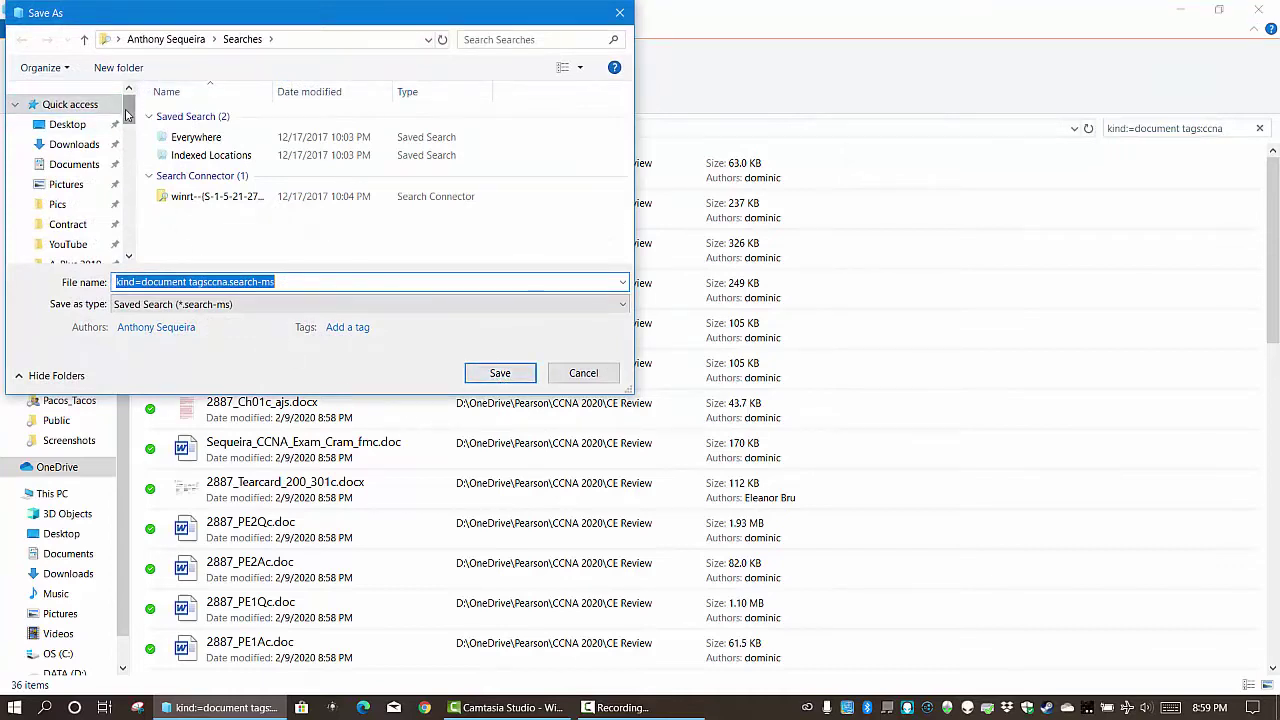
drag(128, 113, 131, 226)
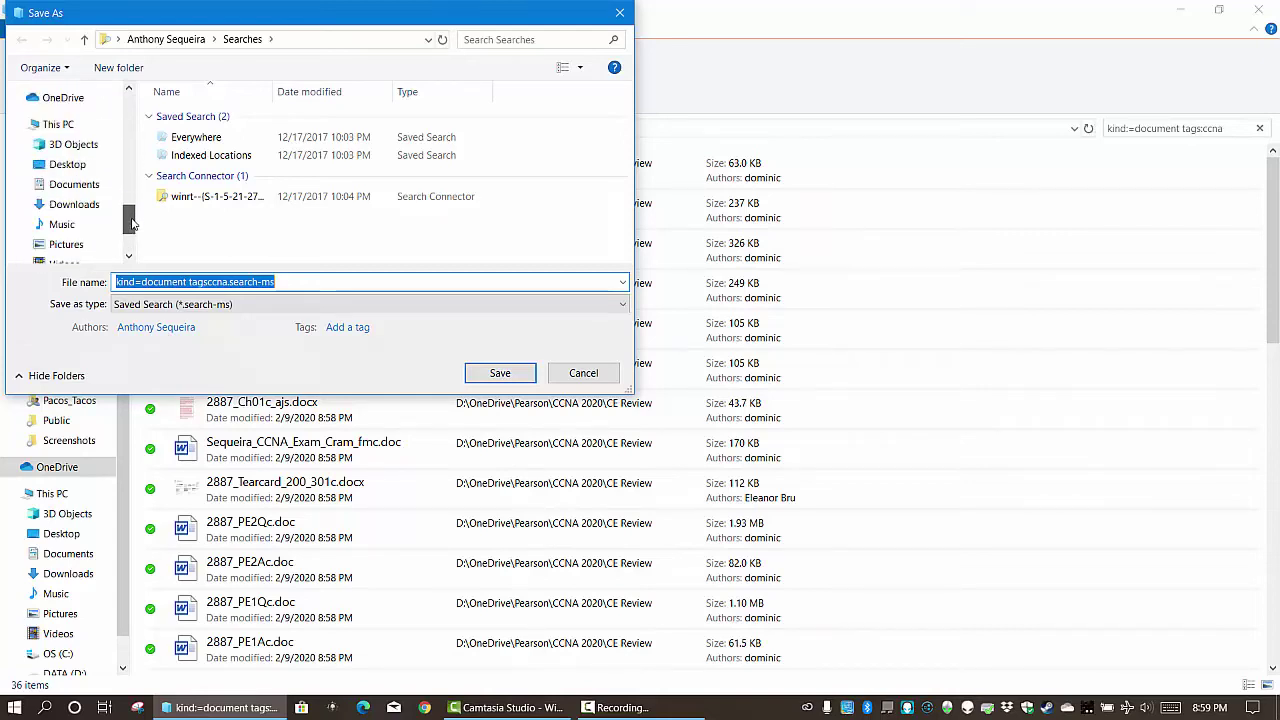
click(66, 166)
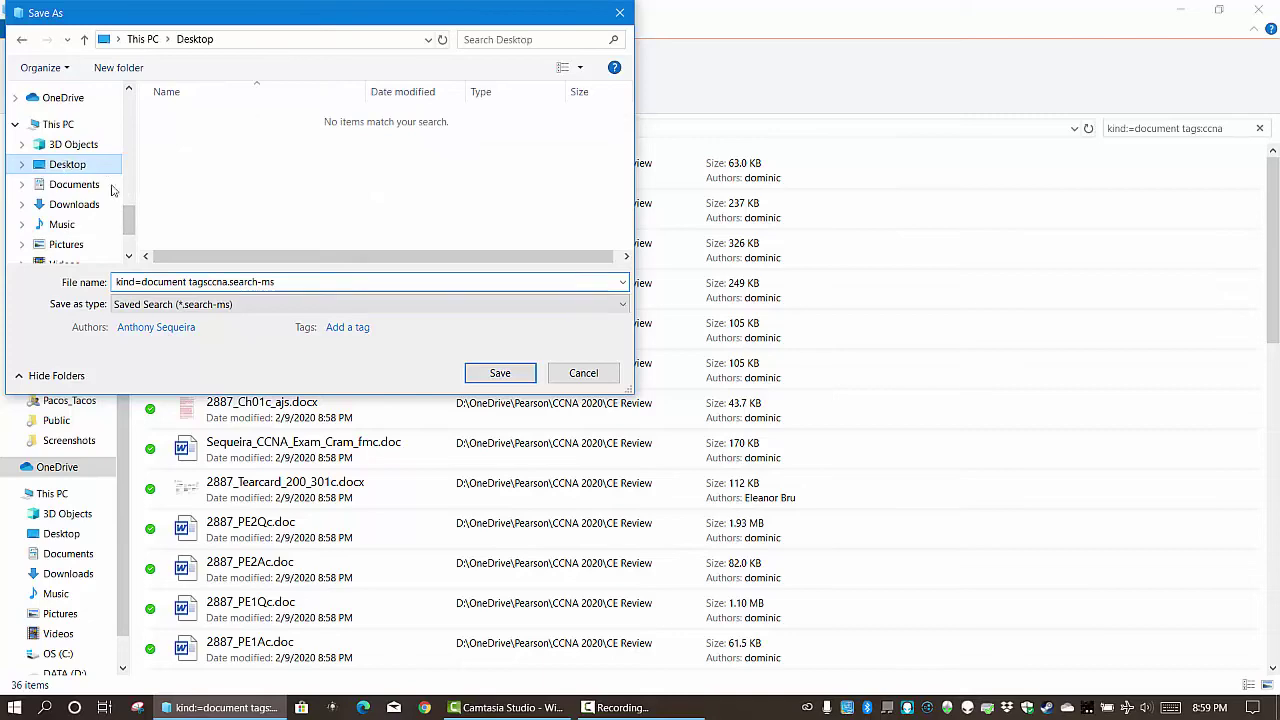
click(490, 373)
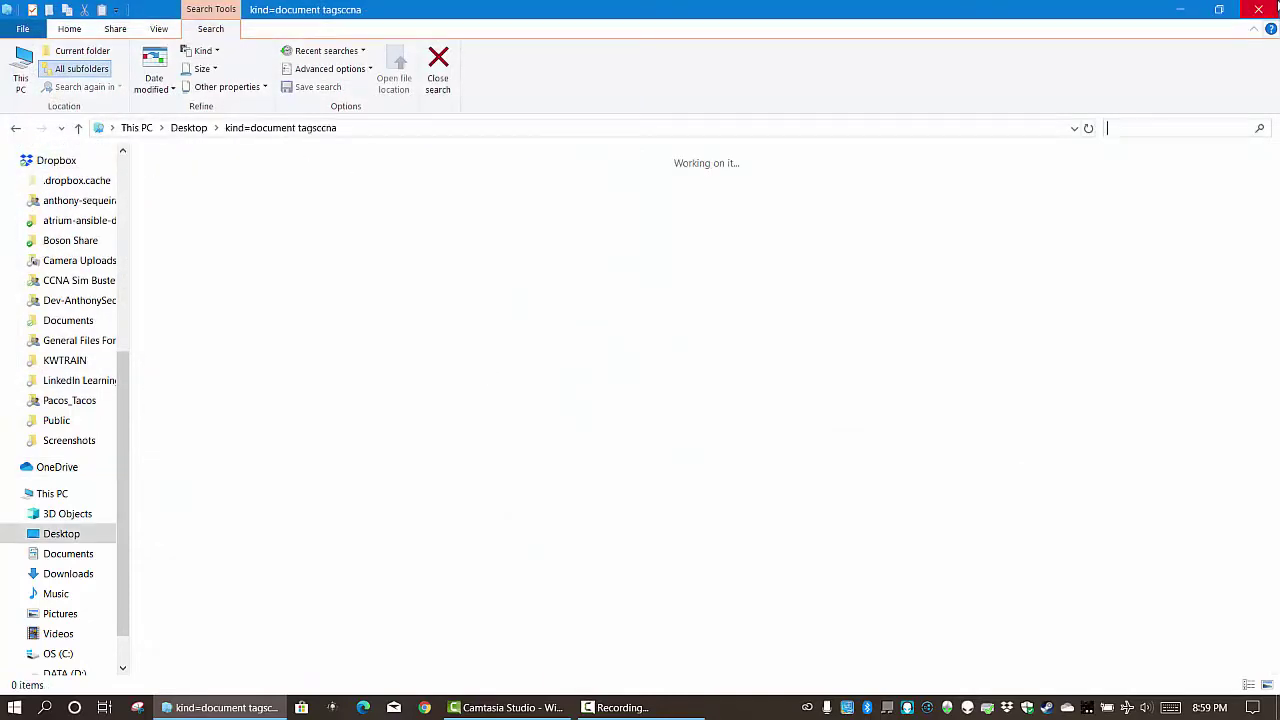
click(1274, 6)
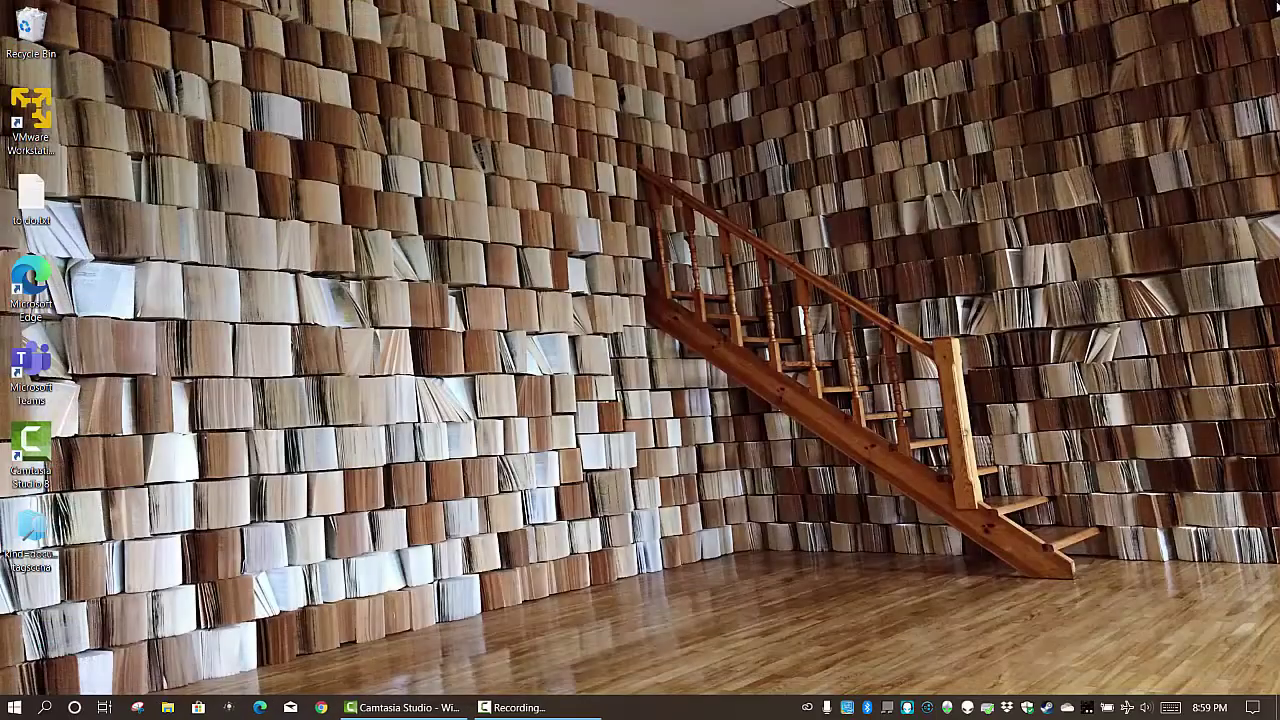
Step: Open the kind=document tagsccna saved search from its desktop icon
double_click(31, 530)
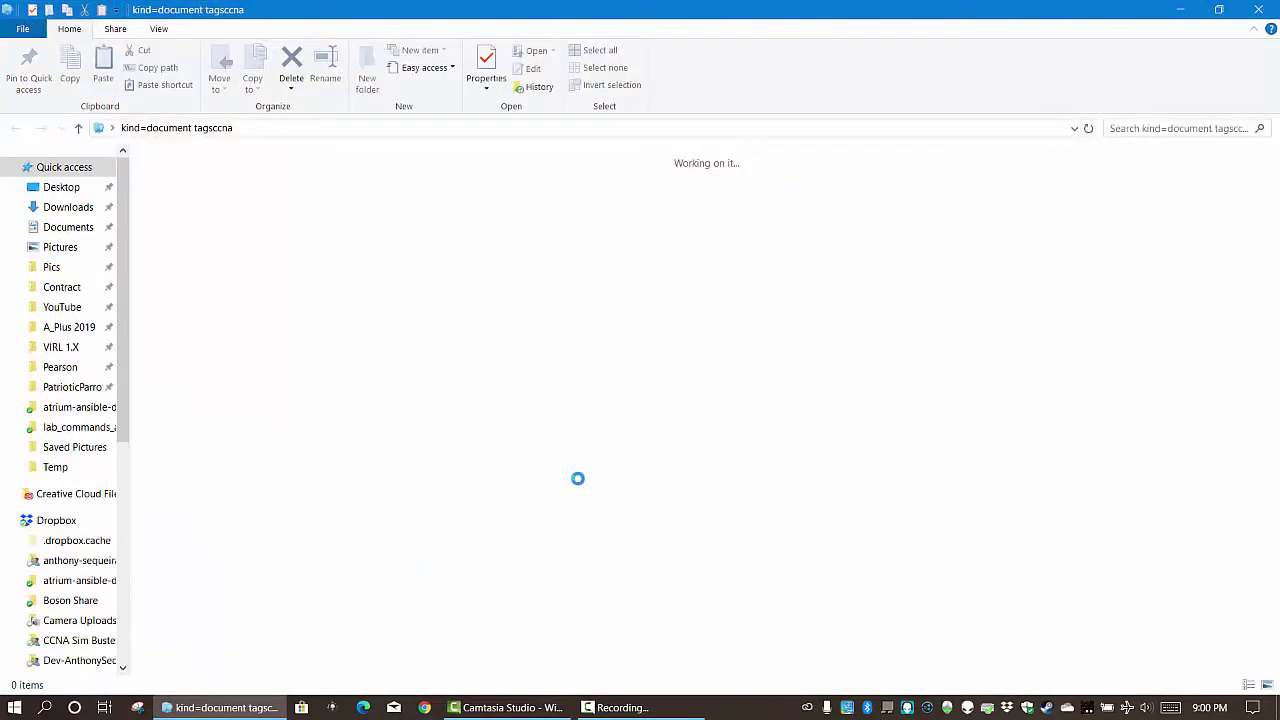